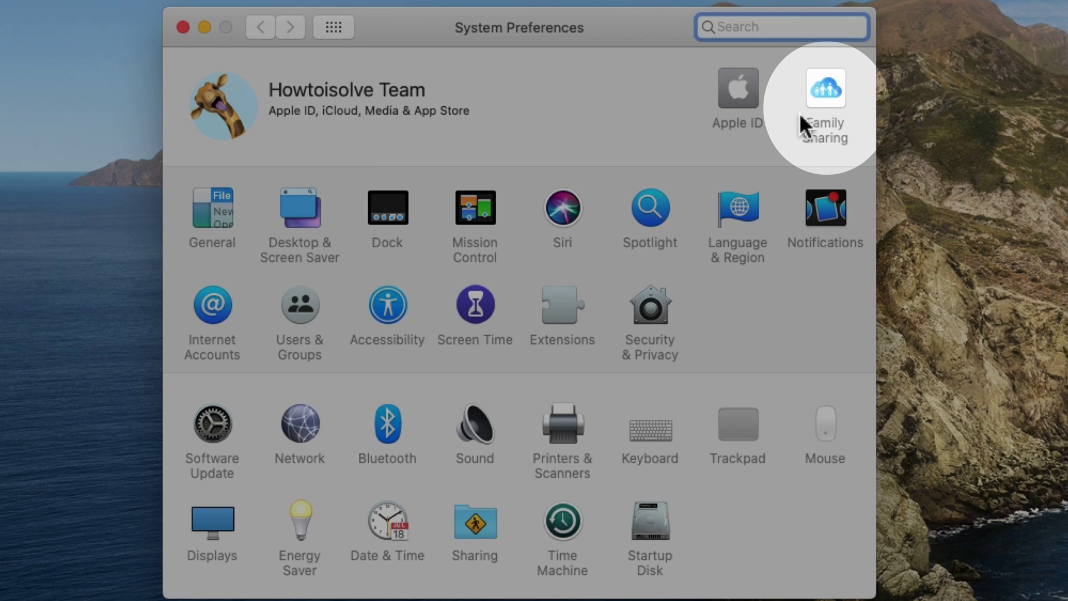
In Family Sharing, set the age-5 child's Ask to Buy to Off and confirm disabling it.
{"action": "left_click", "coordinate": [829, 92]}
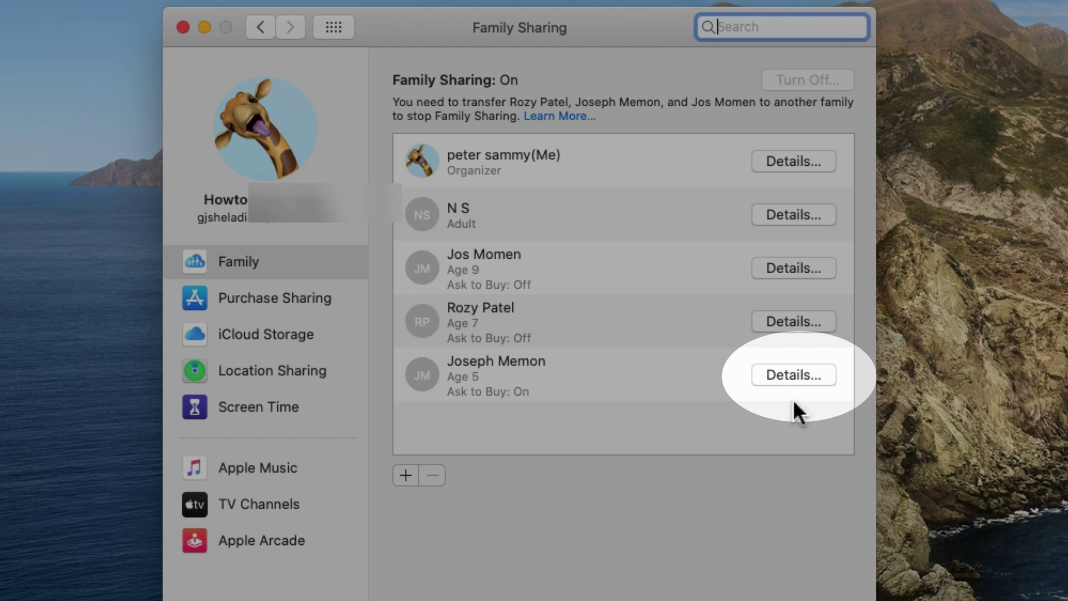
{"action": "left_click", "coordinate": [792, 375]}
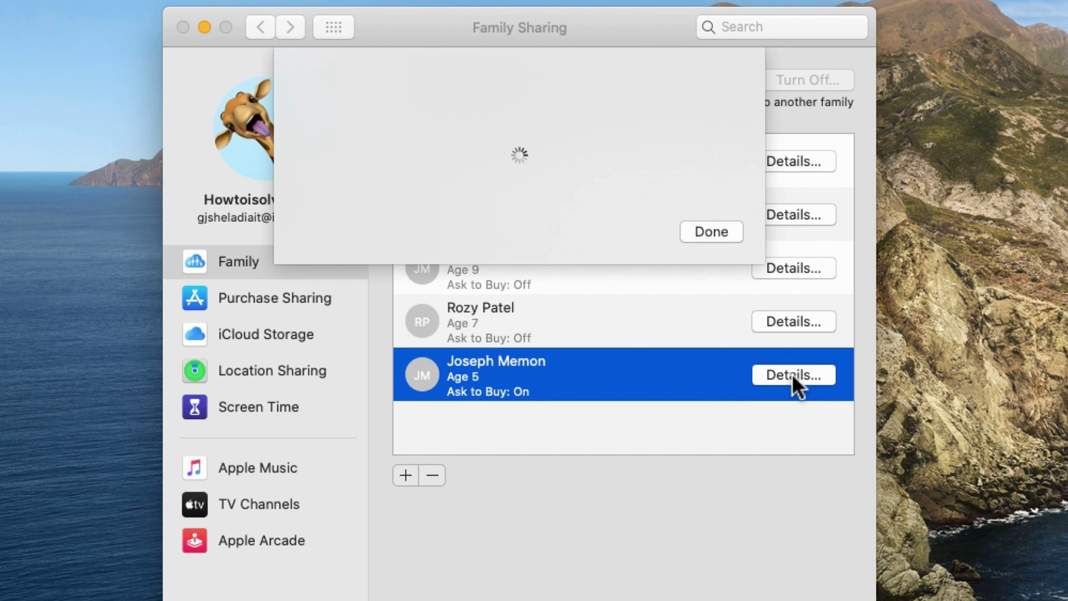
{"action": "left_click", "coordinate": [432, 217]}
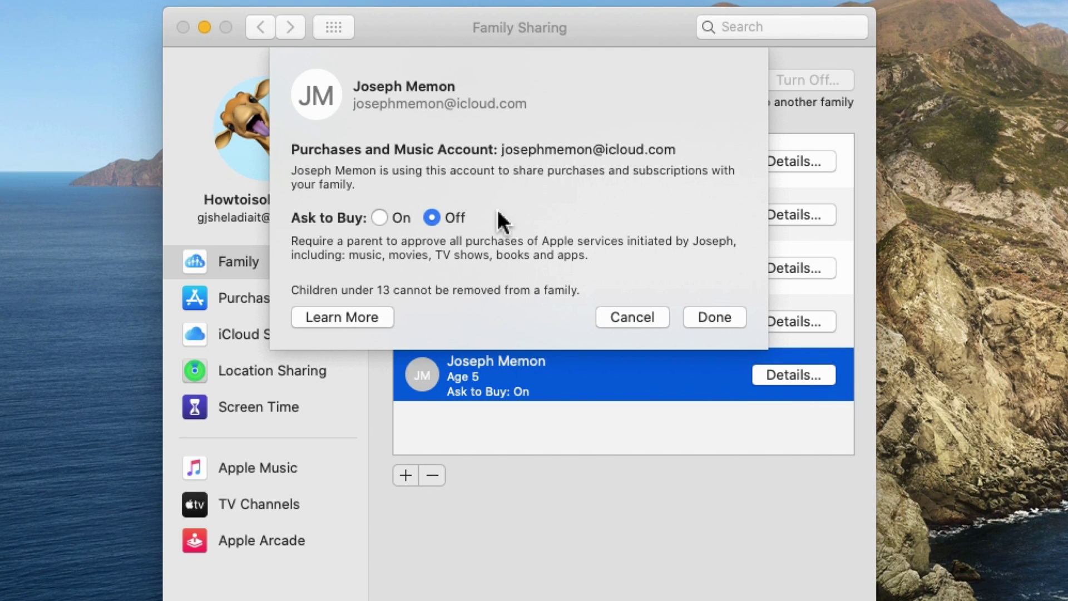
{"action": "left_click", "coordinate": [713, 318]}
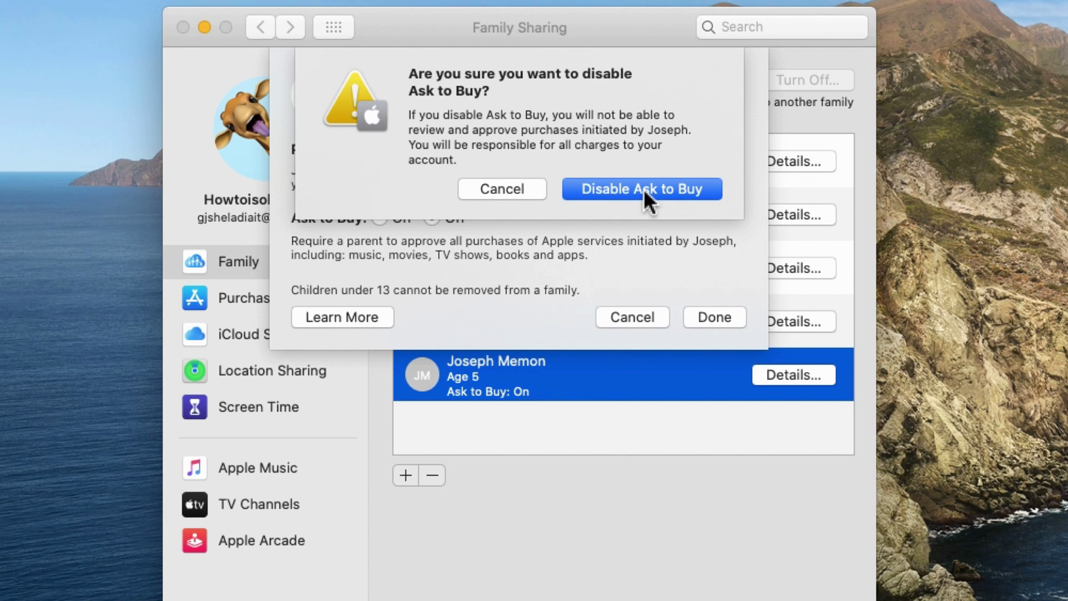
{"action": "left_click", "coordinate": [644, 190]}
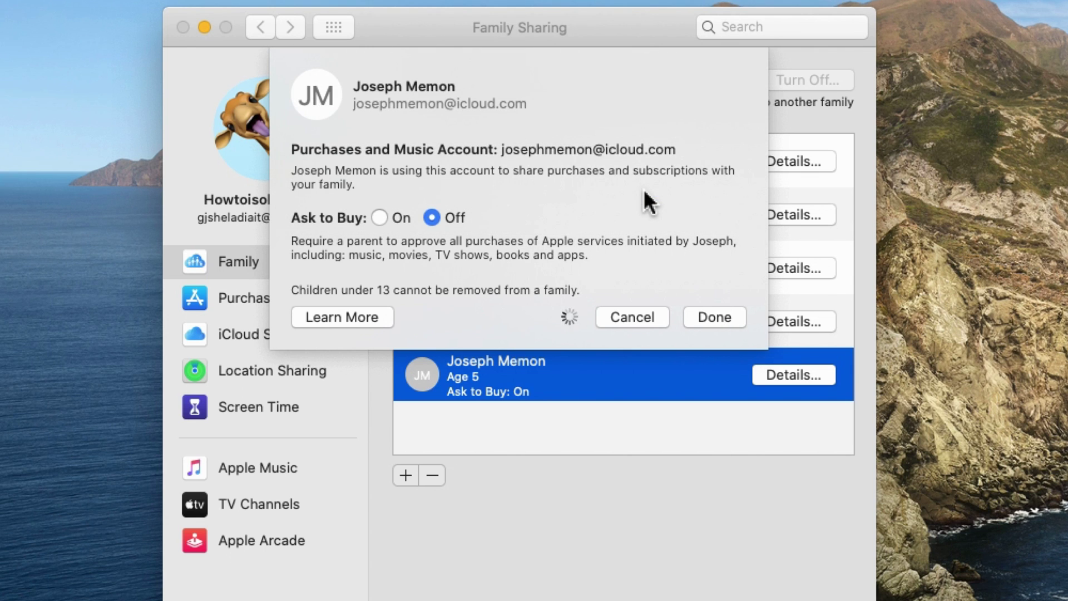